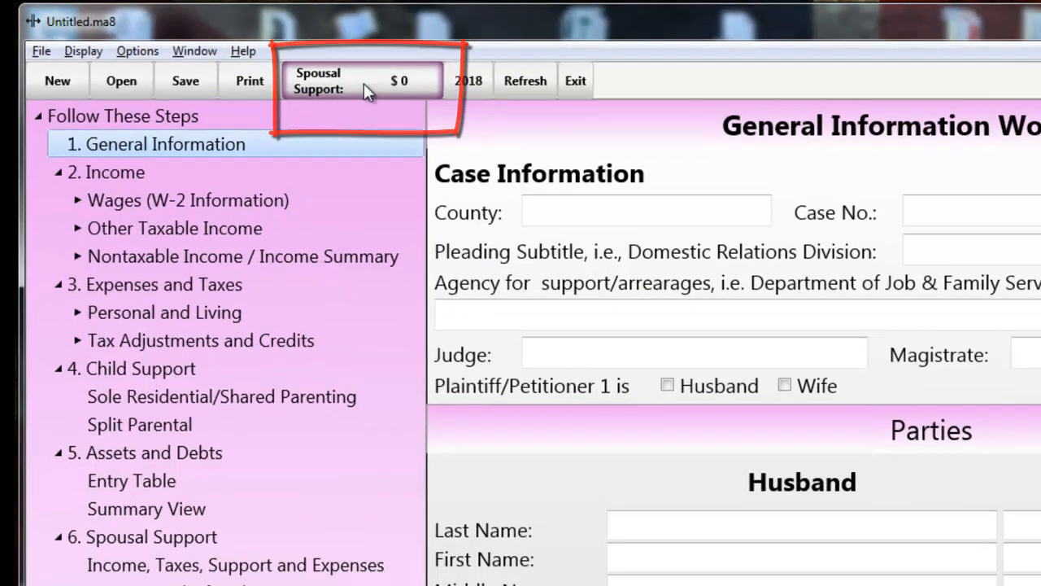
- Override the calculated spousal support amount with 0 on the Set Support form of the untitled case
left_click(370, 87)
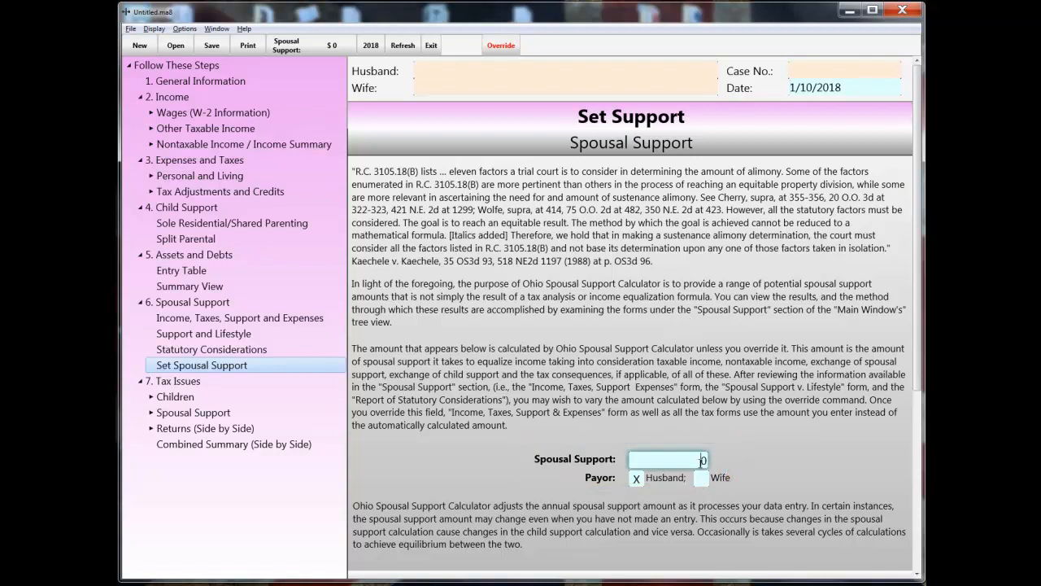
scroll(702, 460, "down", 3)
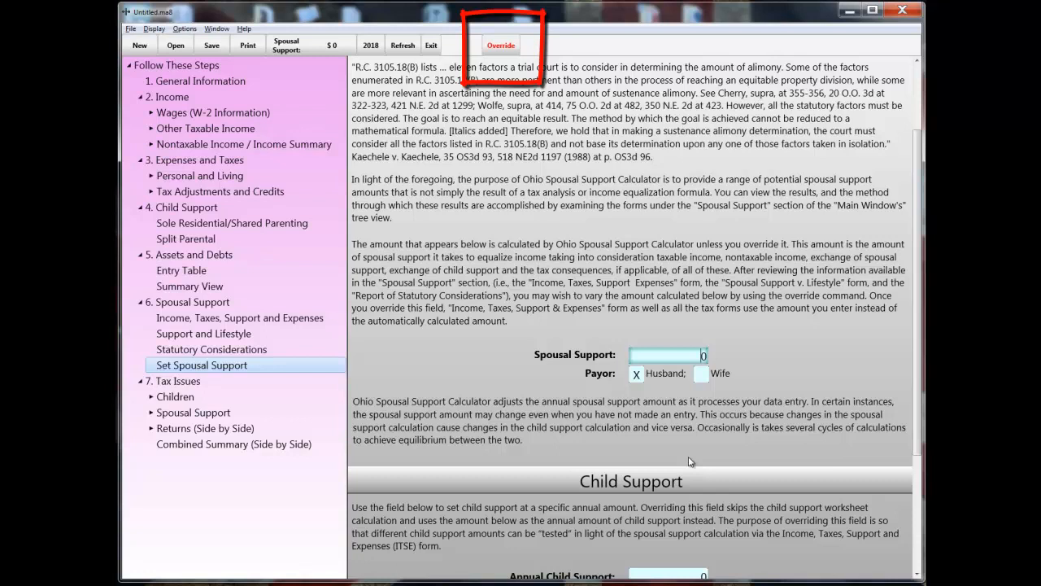
left_click(501, 45)
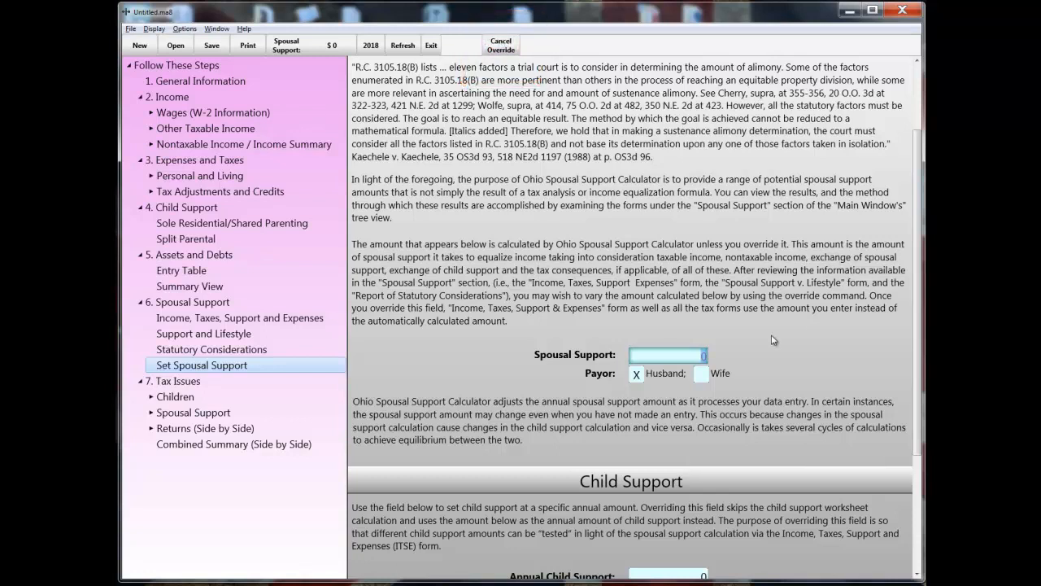
left_click(699, 374)
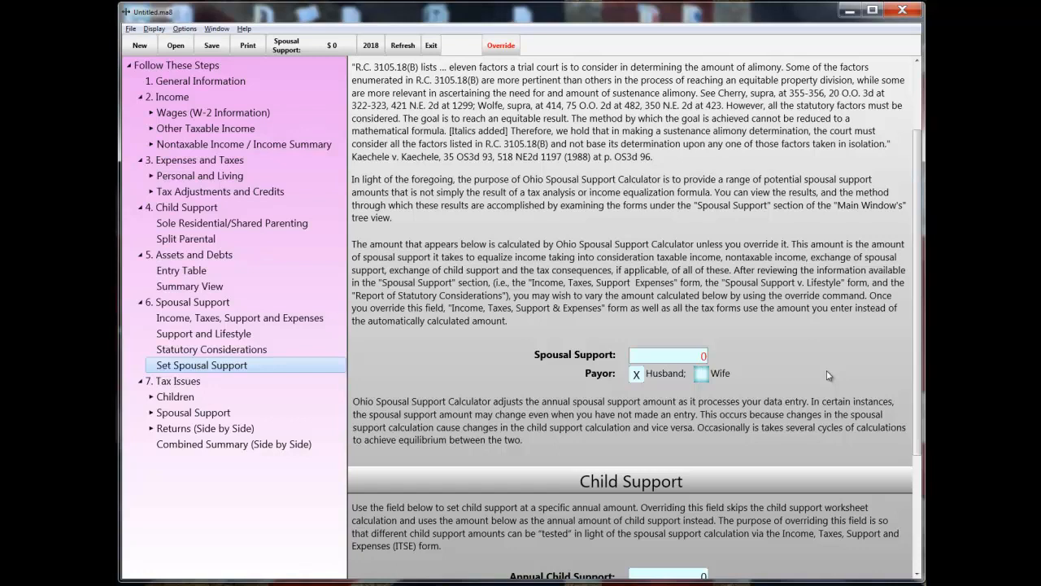
- Override the annual child support amount with 0 in the untitled case
scroll(828, 375, "down", 3)
left_click(700, 471)
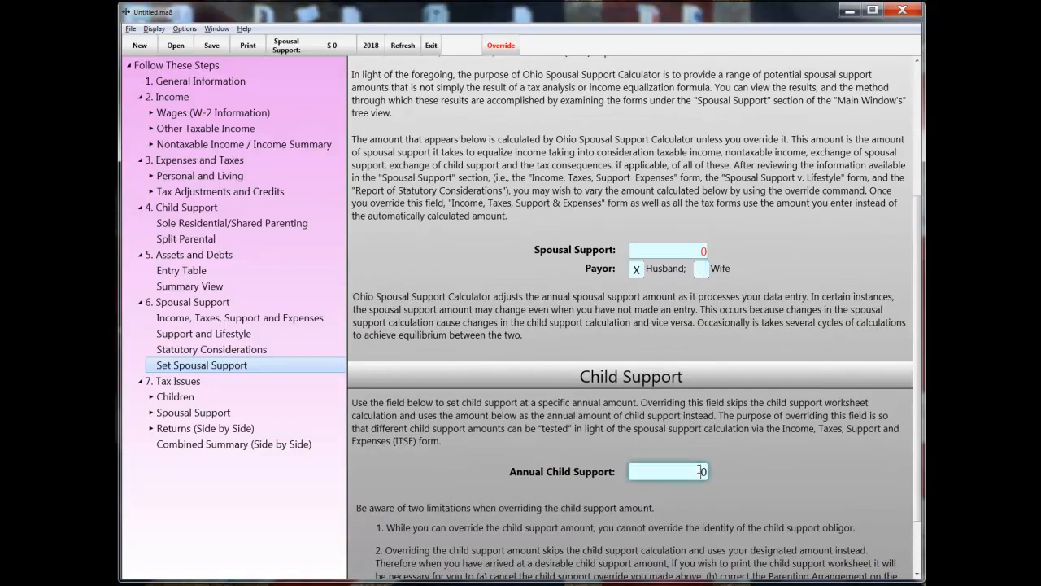
left_click(494, 47)
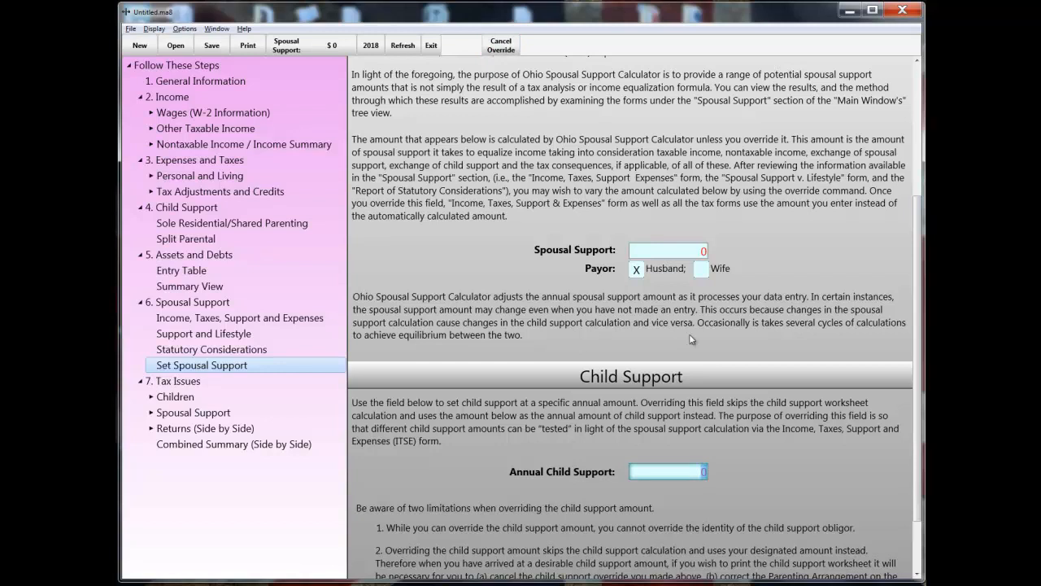
left_click(783, 470)
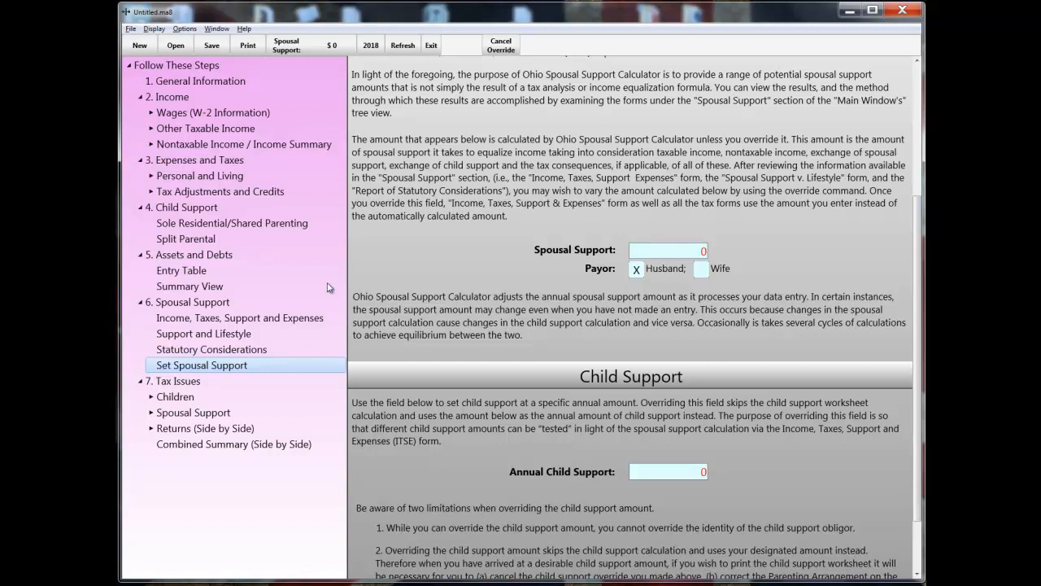
- Open the case file cle_sample.ma8 without saving the changes to the untitled case
left_click(177, 45)
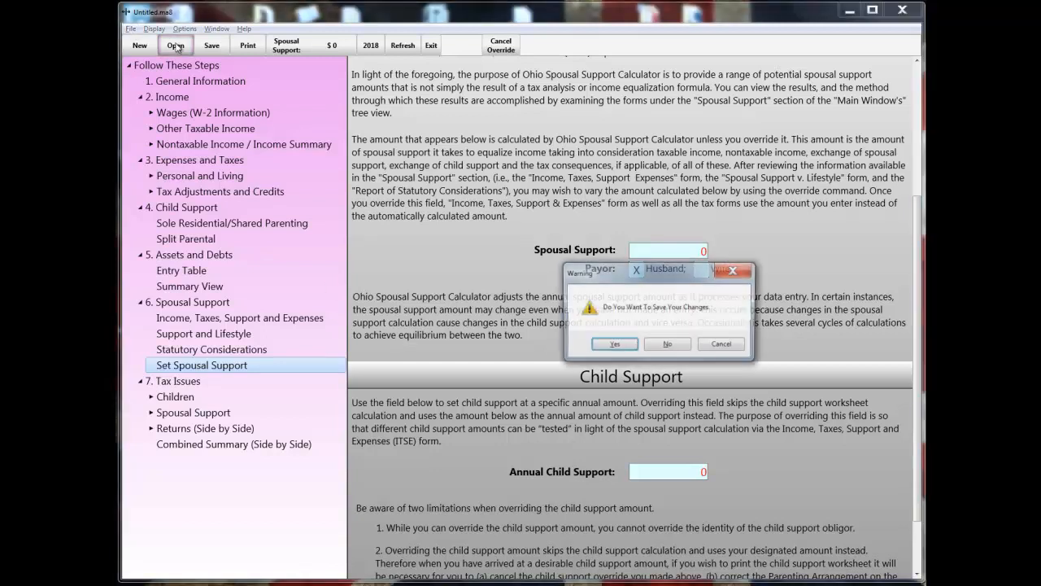
left_click(666, 347)
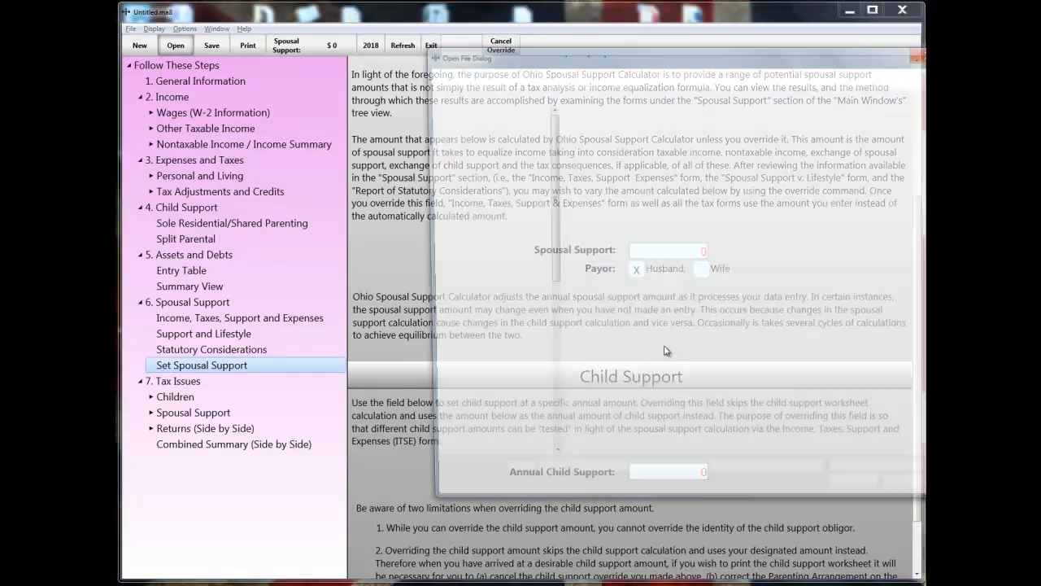
double_click(610, 187)
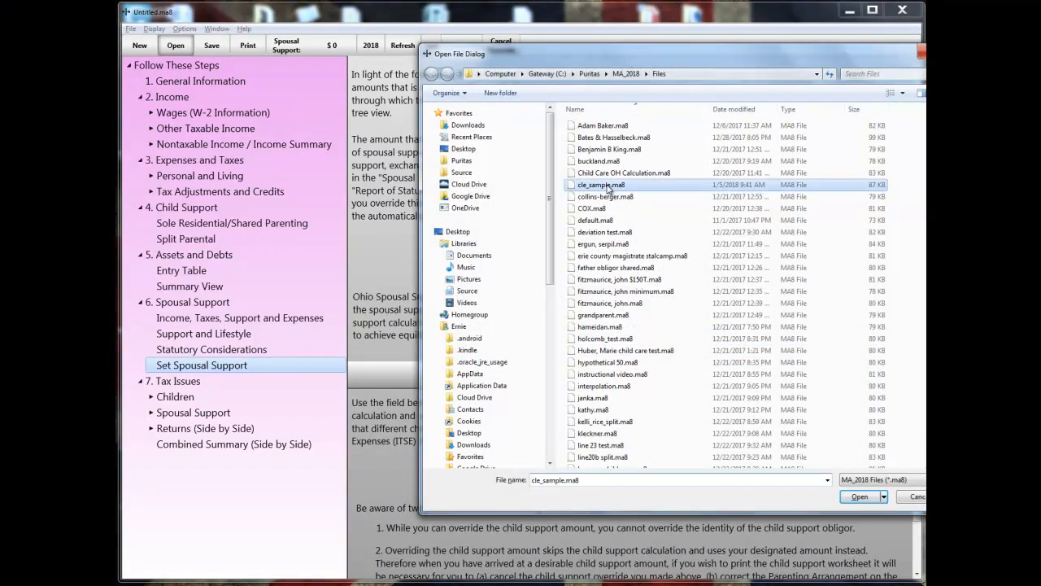
left_click(669, 346)
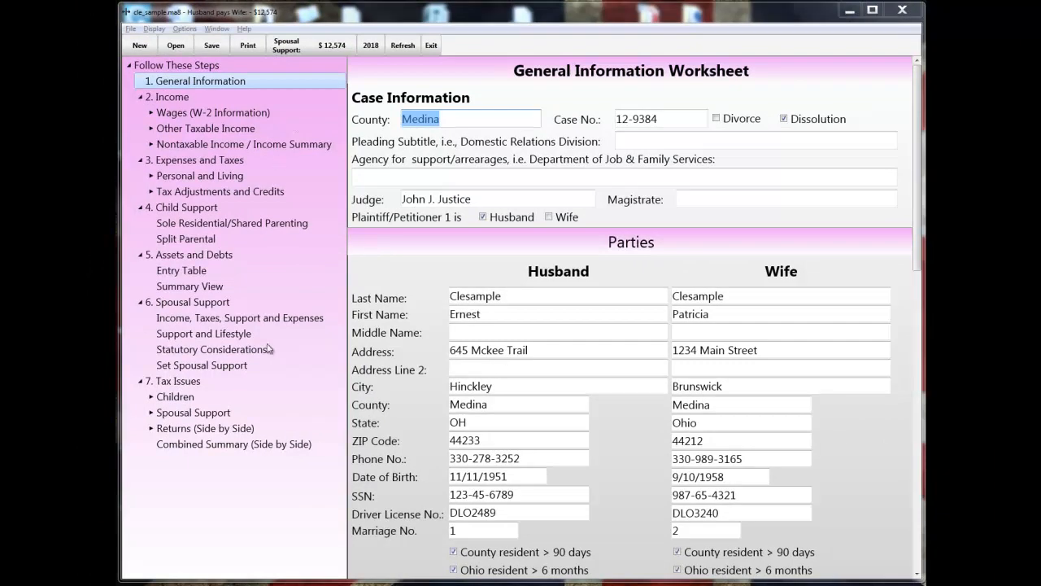
- Override both the spousal support and the annual child support with 0 on the sample case's Set Support form
left_click(294, 55)
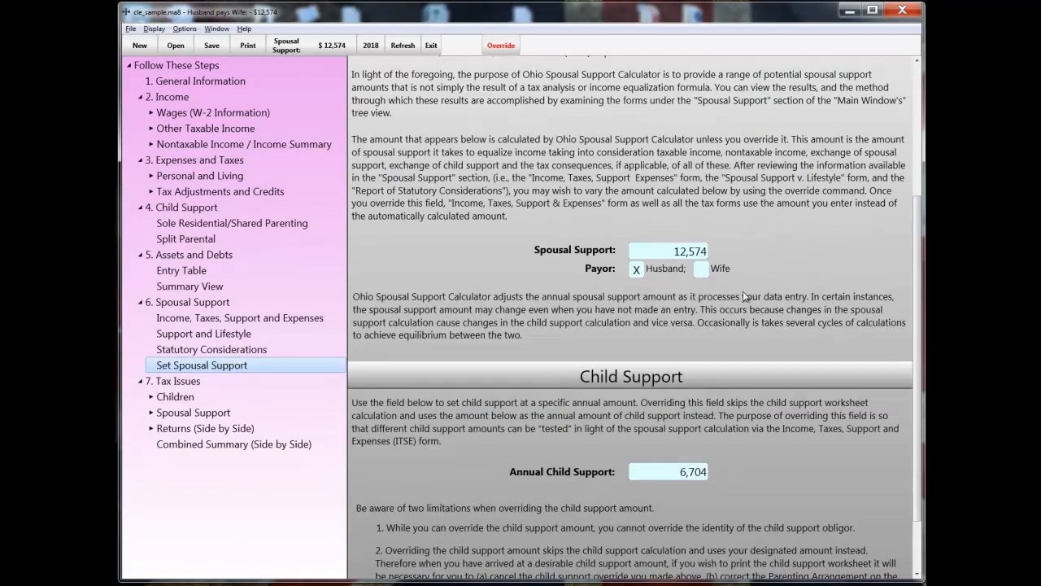
left_click(501, 46)
left_click(676, 252)
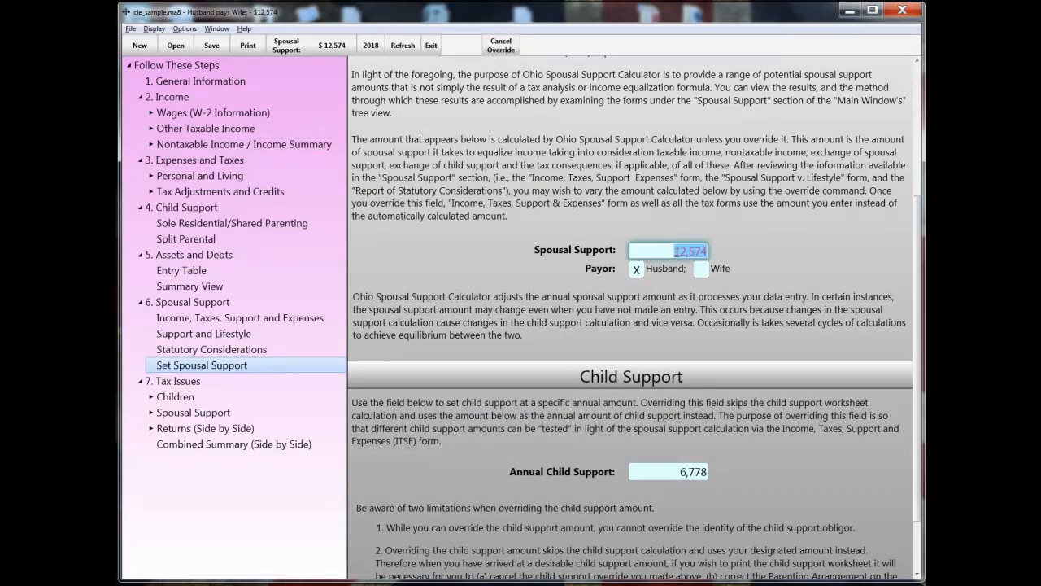
key("BackSpace")
type("0")
key("Tab")
key("Tab")
key("Tab")
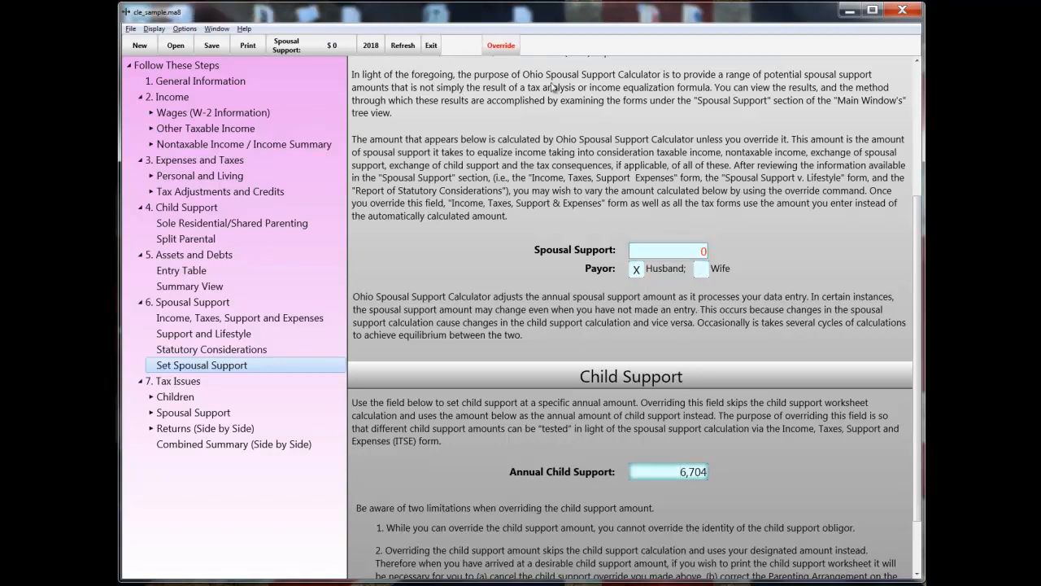
left_click(684, 475)
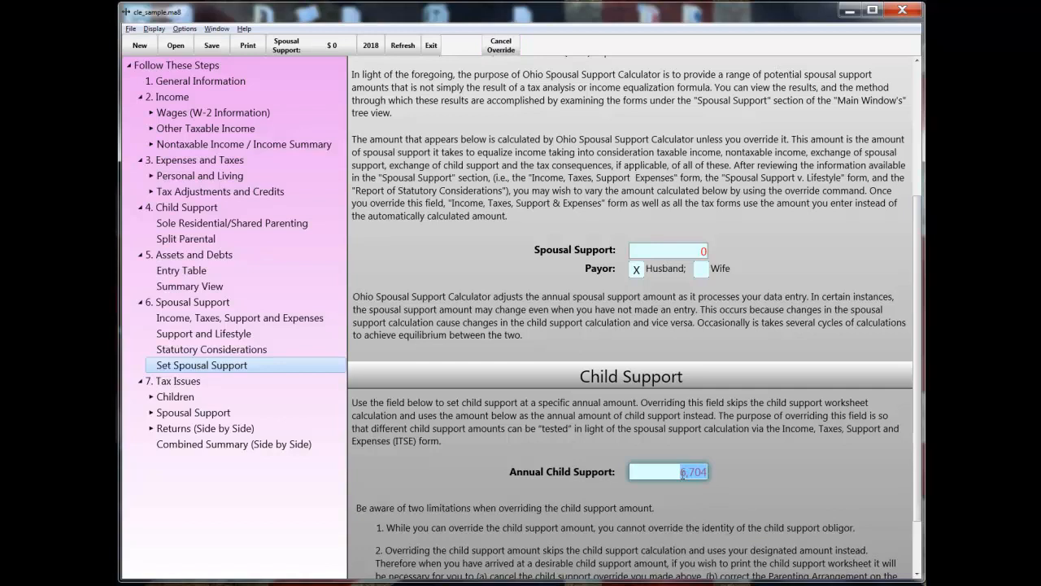
type("0")
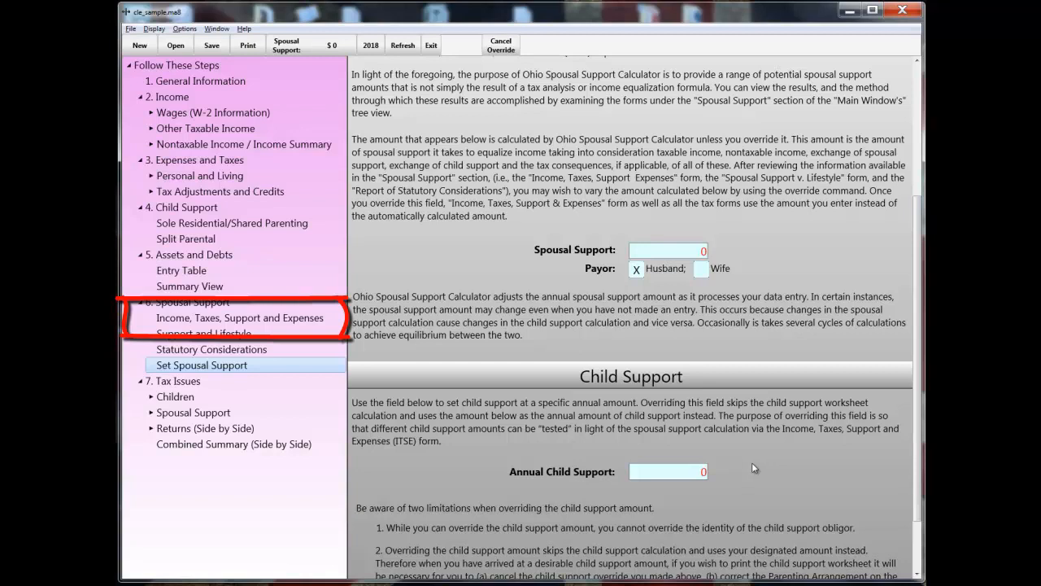
- Examine the Income, Taxes, Support and Expenses form for both parties' income and taxes without any support
left_click(310, 320)
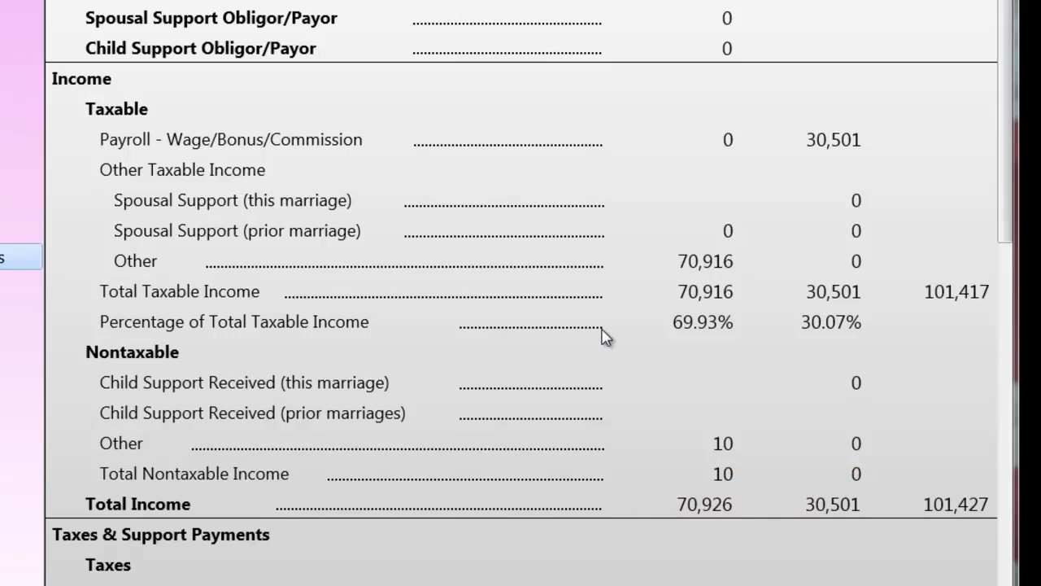
scroll(600, 377, "down", 6)
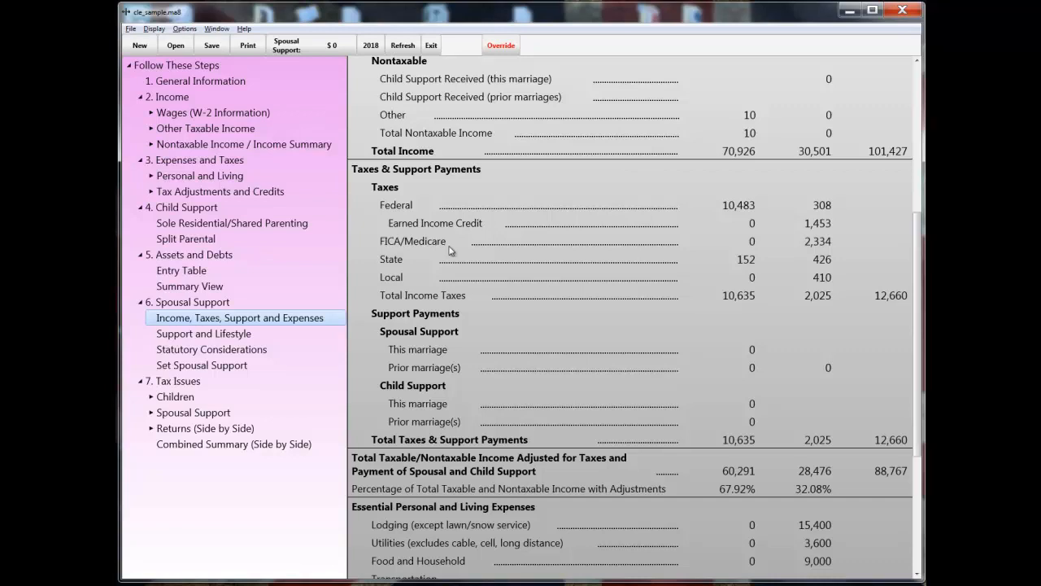
- Cancel the overrides of the spousal support and annual child support amounts on the Set Support form
left_click(287, 47)
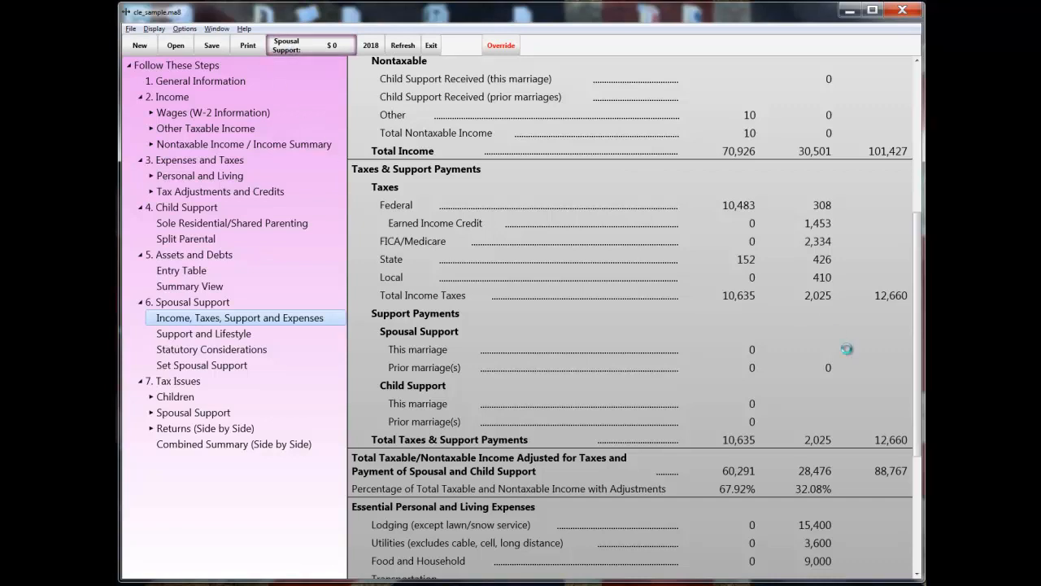
scroll(849, 353, "down", 5)
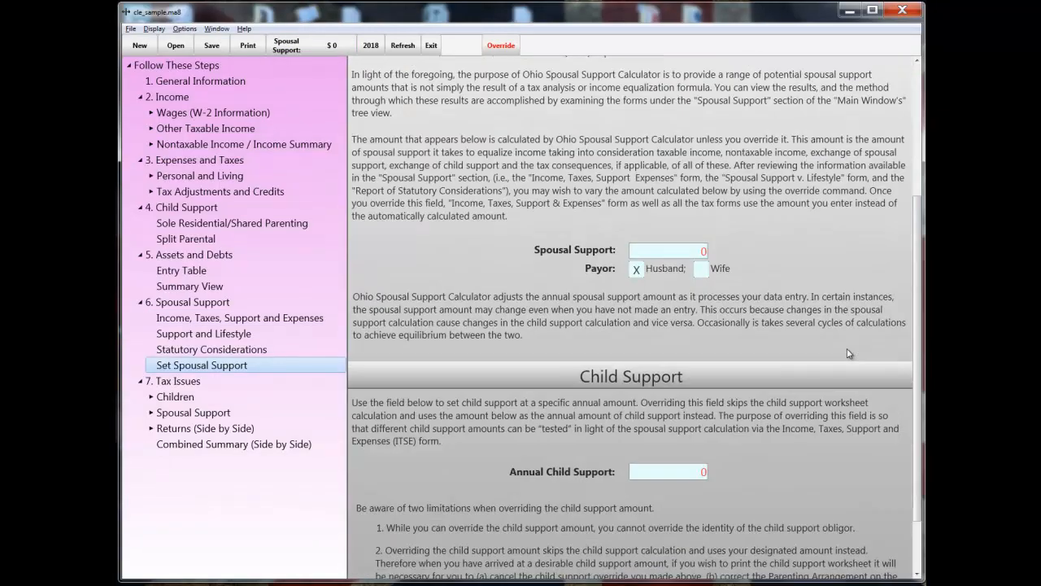
left_click(698, 249)
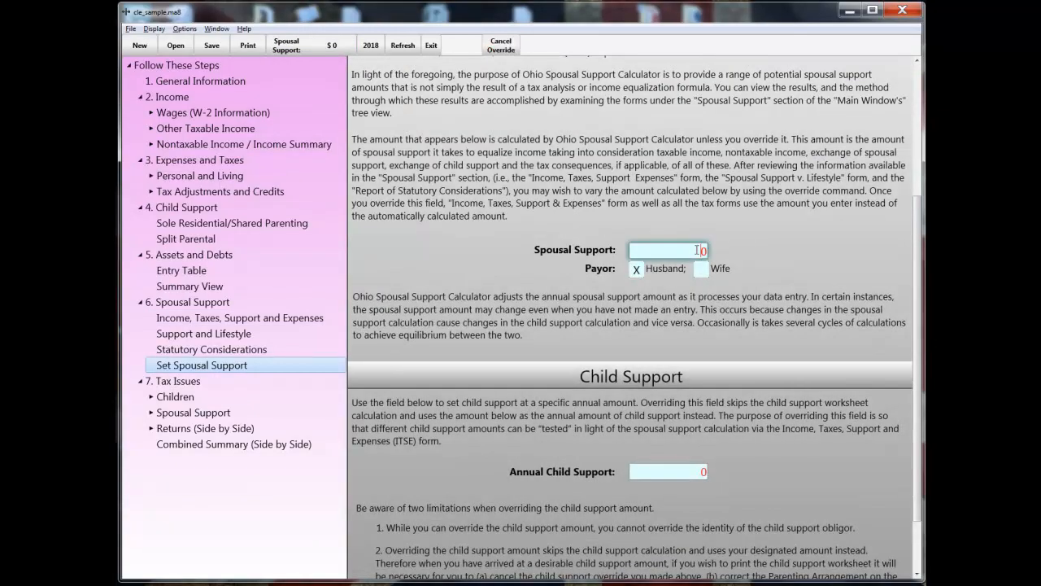
left_click(501, 46)
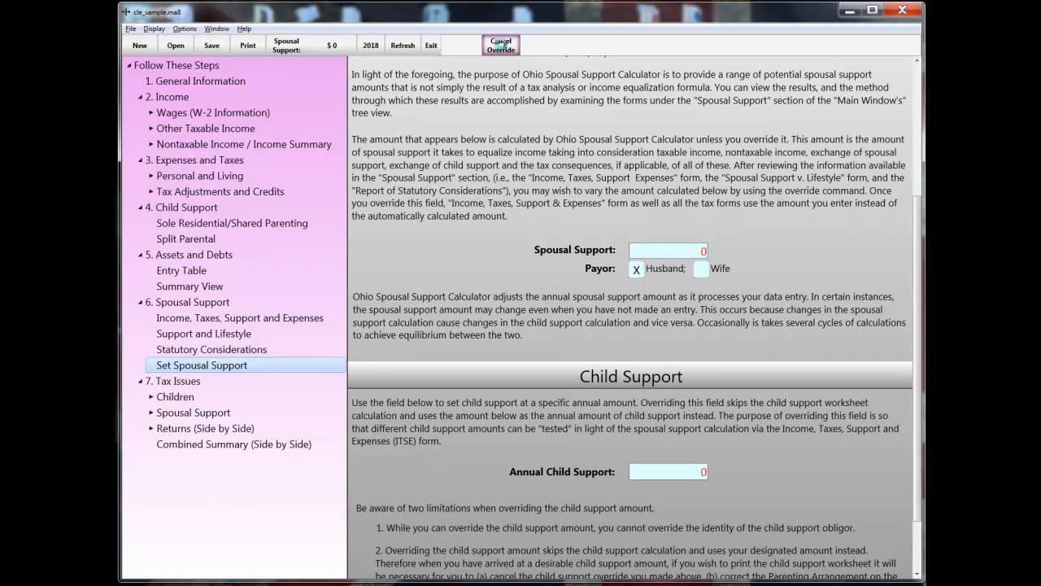
left_click(501, 47)
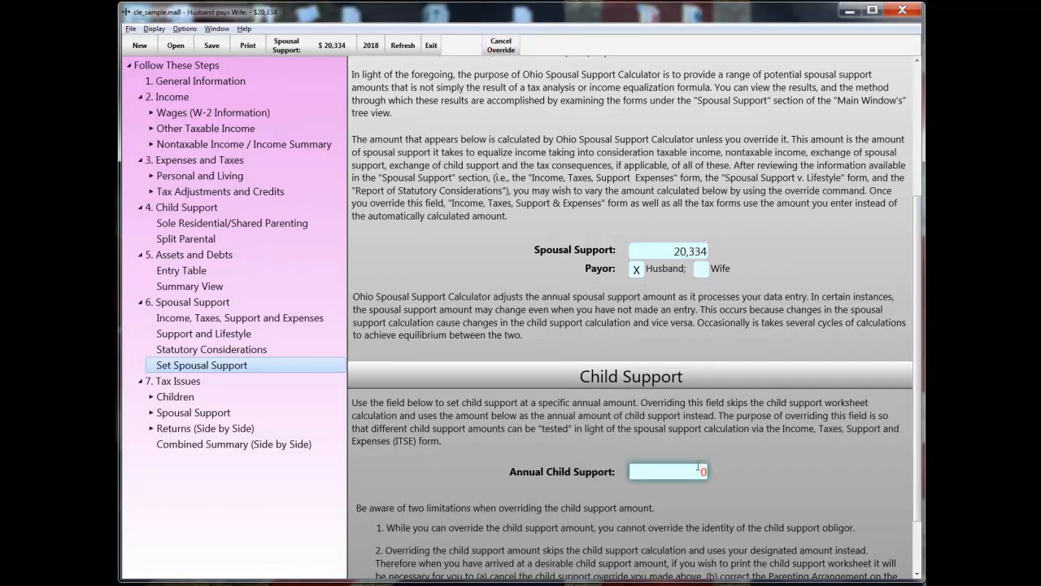
left_click(501, 46)
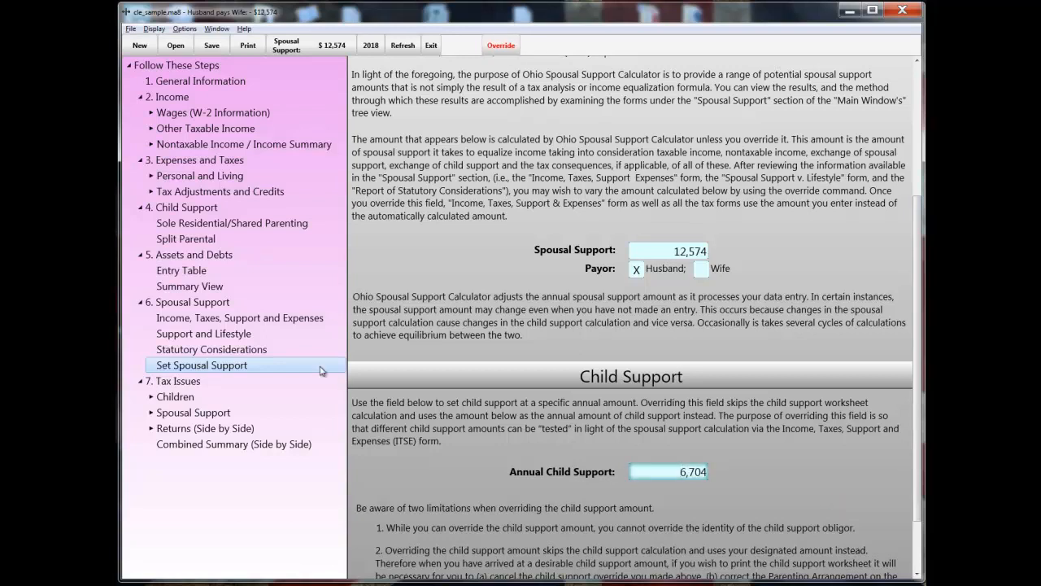
- Examine the Income, Taxes, Support and Expenses form with the calculated support, from income through living expenses
left_click(320, 322)
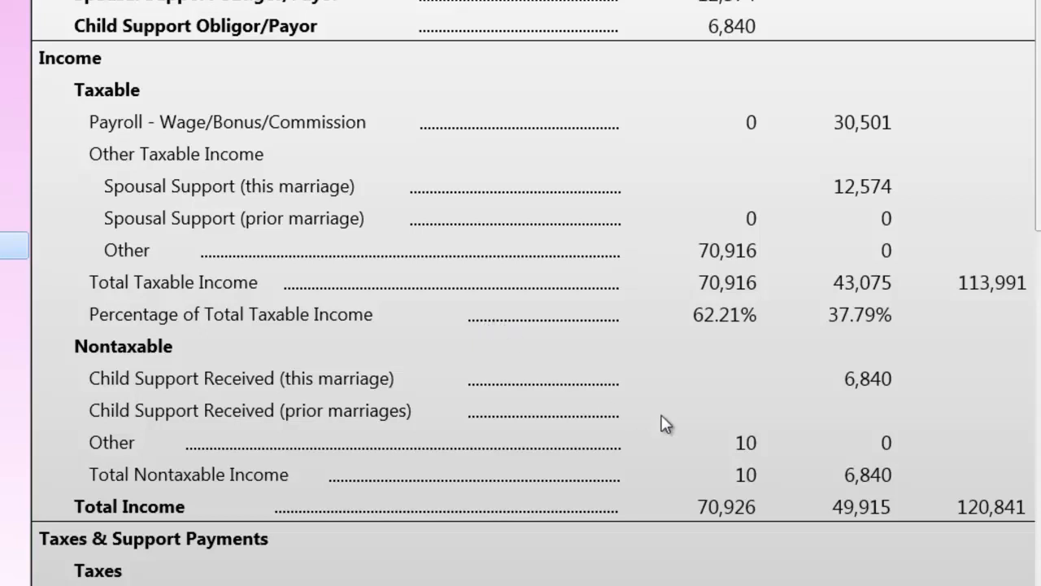
scroll(649, 448, "down", 5)
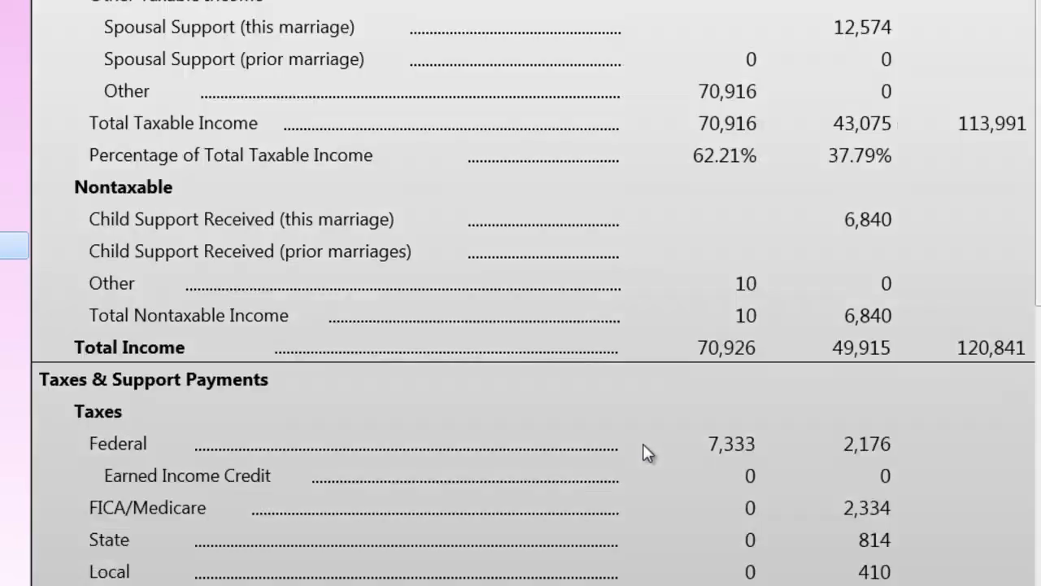
scroll(642, 445, "down", 3)
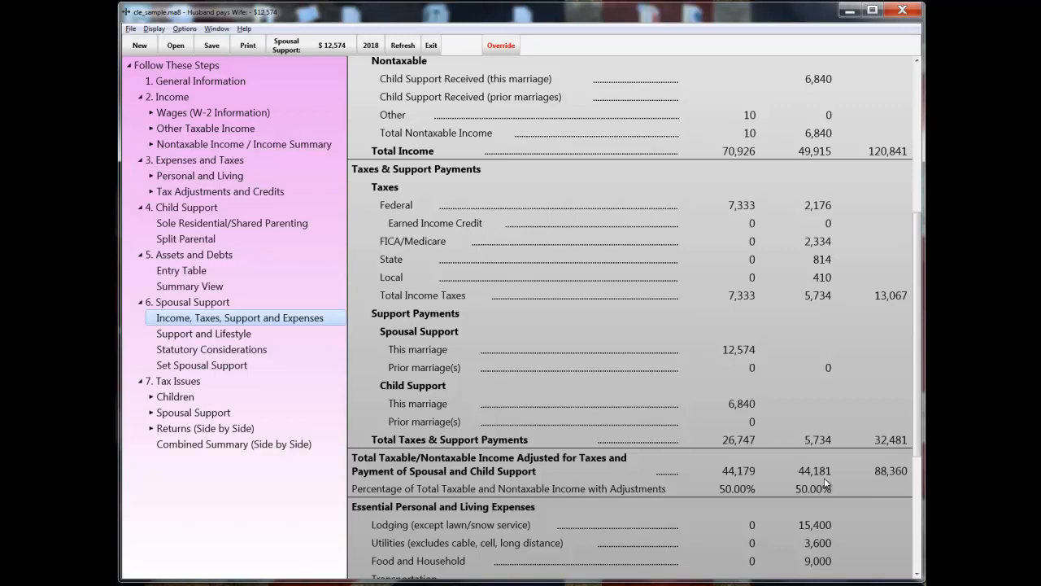
scroll(824, 479, "down", 5)
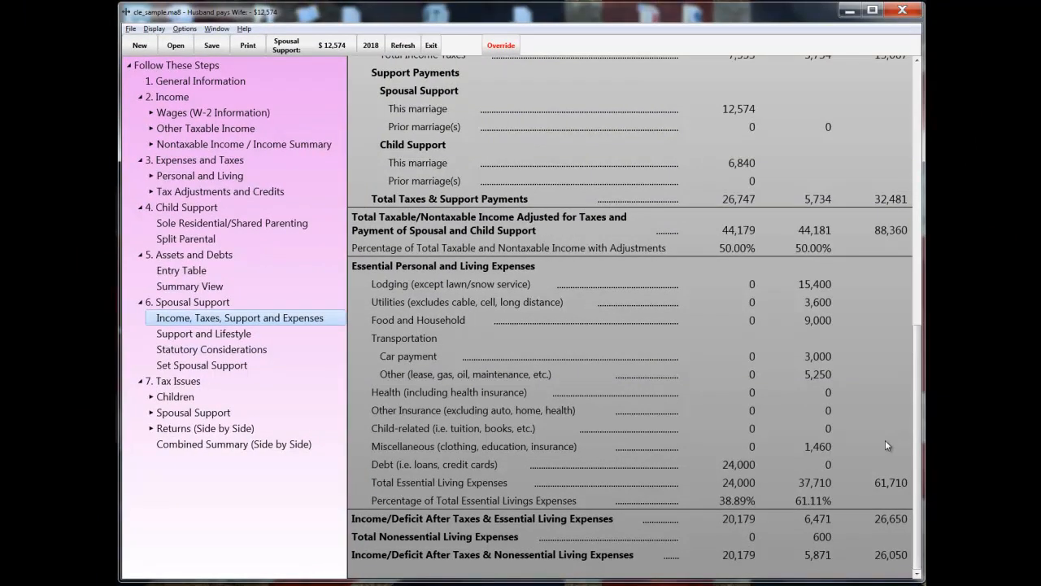
- Open the Support and Lifestyle form in the Spousal Support section
left_click(235, 336)
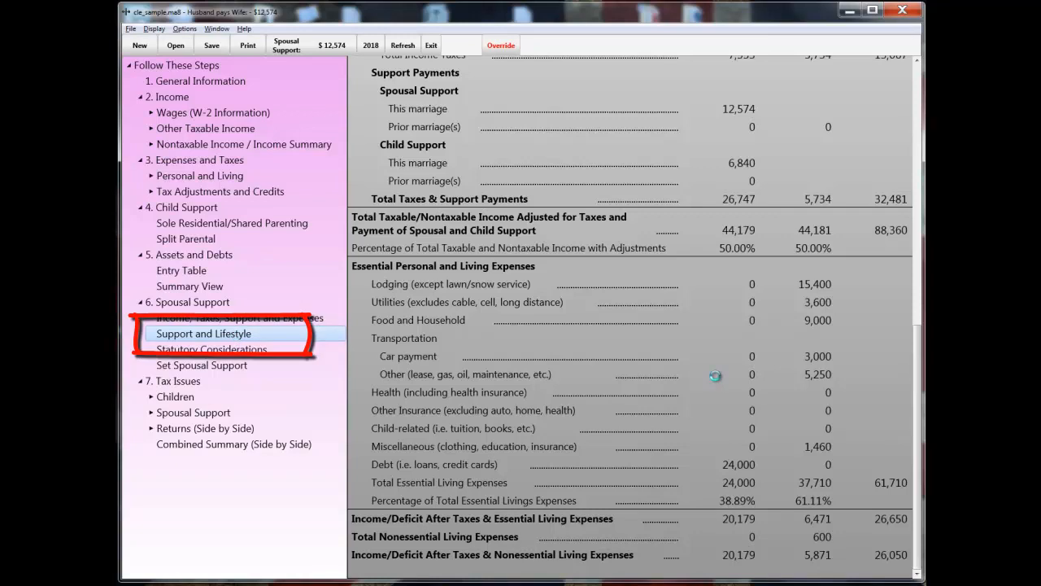